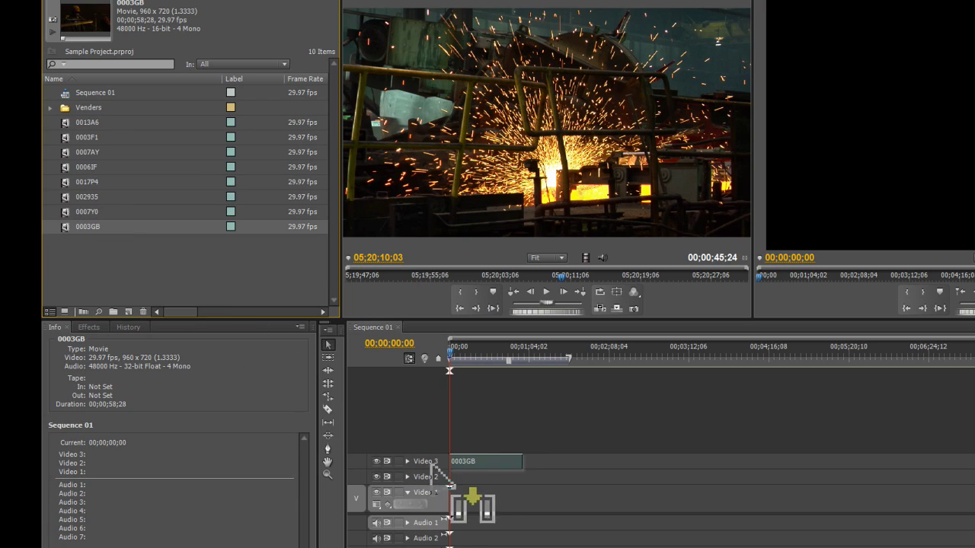
Place clip 0007Y0 on the Video 1 track of Sequence 01, leaving a gap after clip 0003GB
click(64, 213)
drag(63, 214, 565, 488)
click(97, 246)
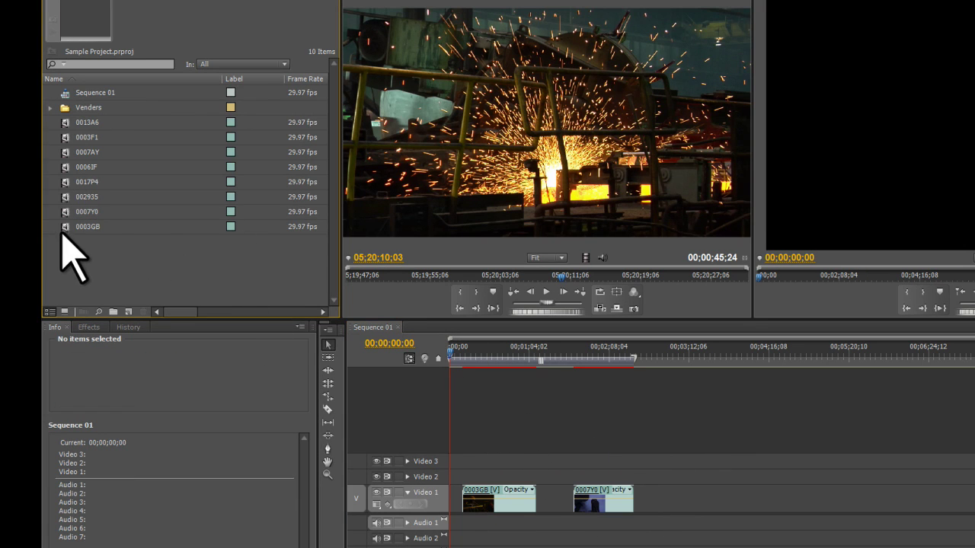
Compare the video and audio usage details of clips 0003GB, 0007Y0 and 002935 in the project
click(66, 216)
click(68, 228)
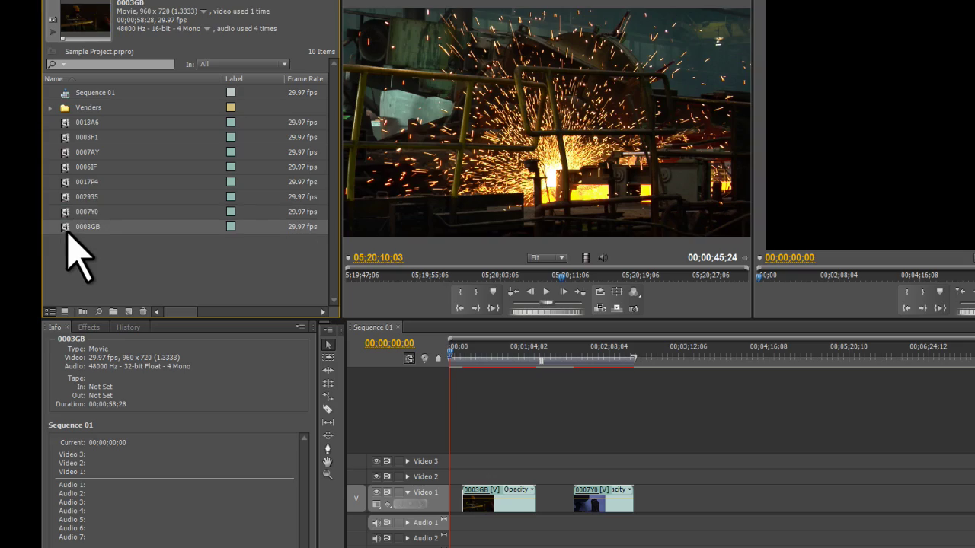
click(67, 237)
click(66, 212)
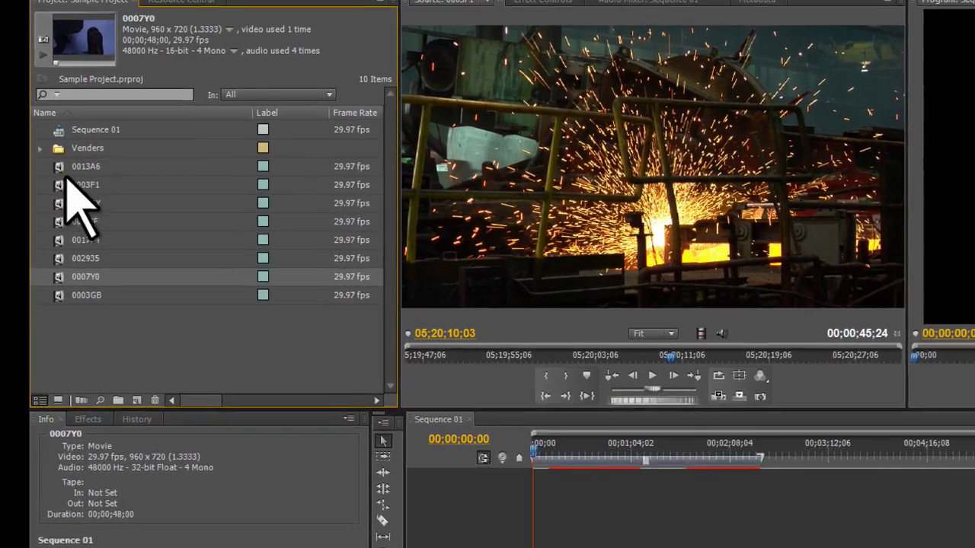
click(61, 294)
click(60, 276)
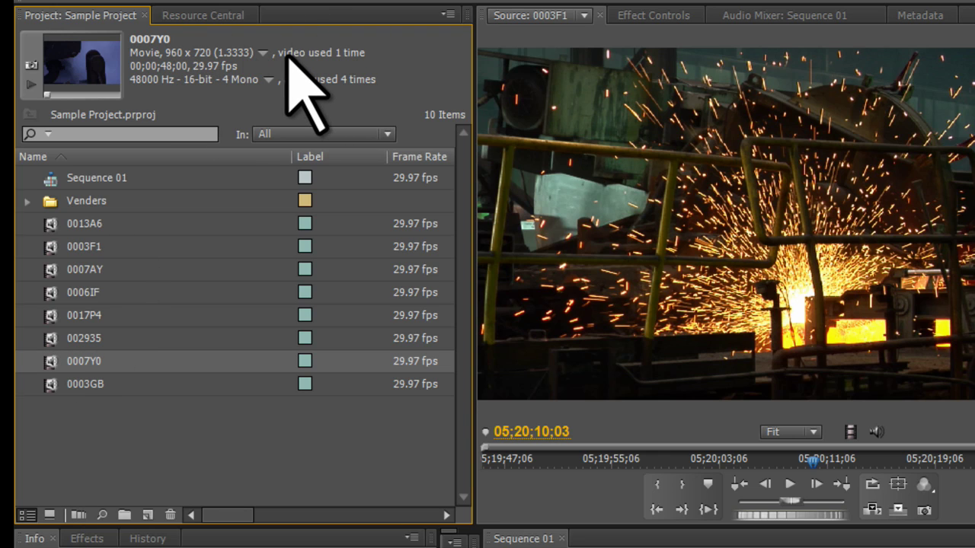
click(47, 339)
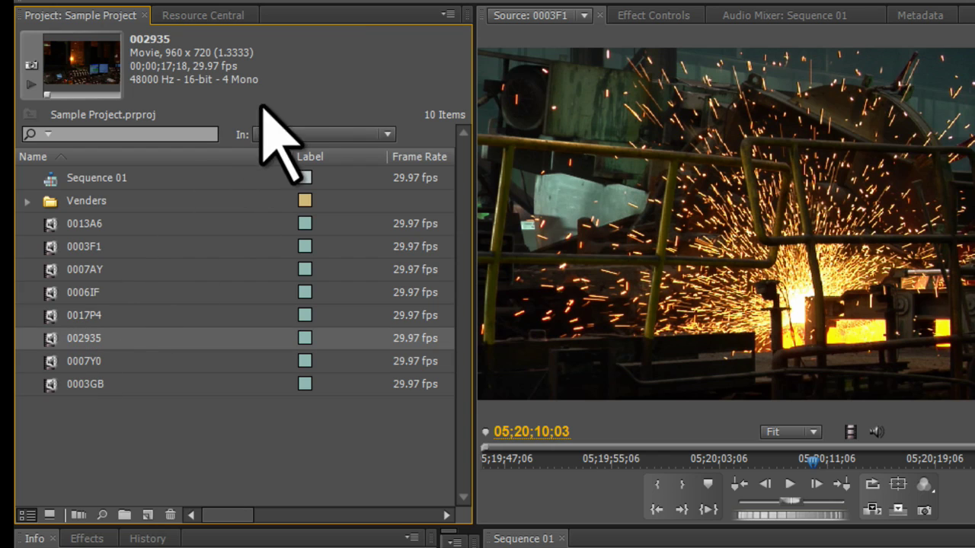
click(53, 361)
View the project items as icons to check their usage markers, and return to the list view
click(50, 515)
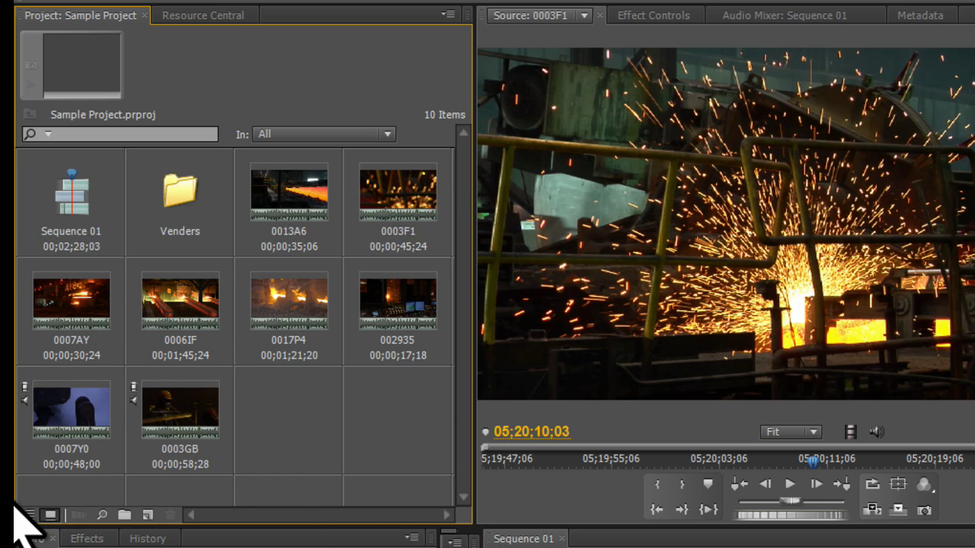
click(27, 515)
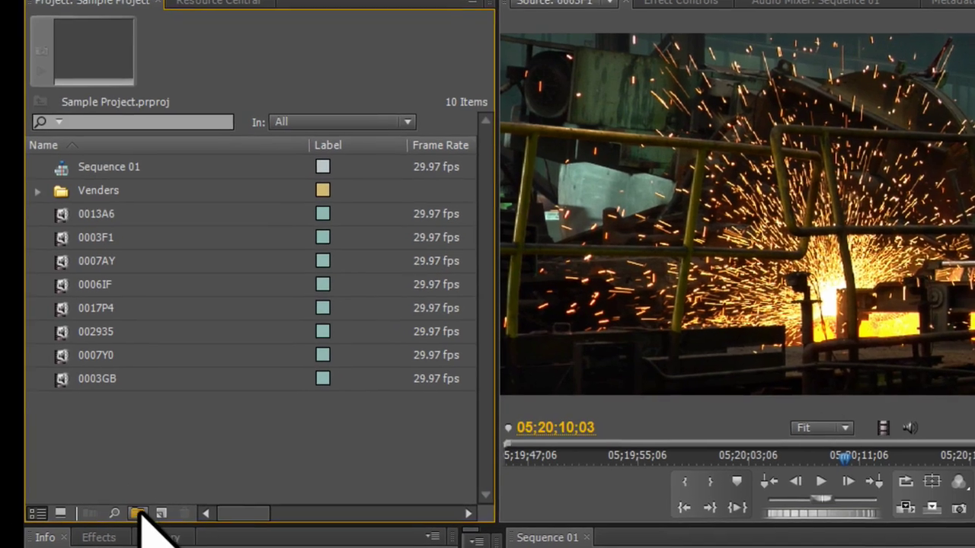
Create a bin named Steel and move the eight clips from 0013A6 through 0003GB into it
click(124, 515)
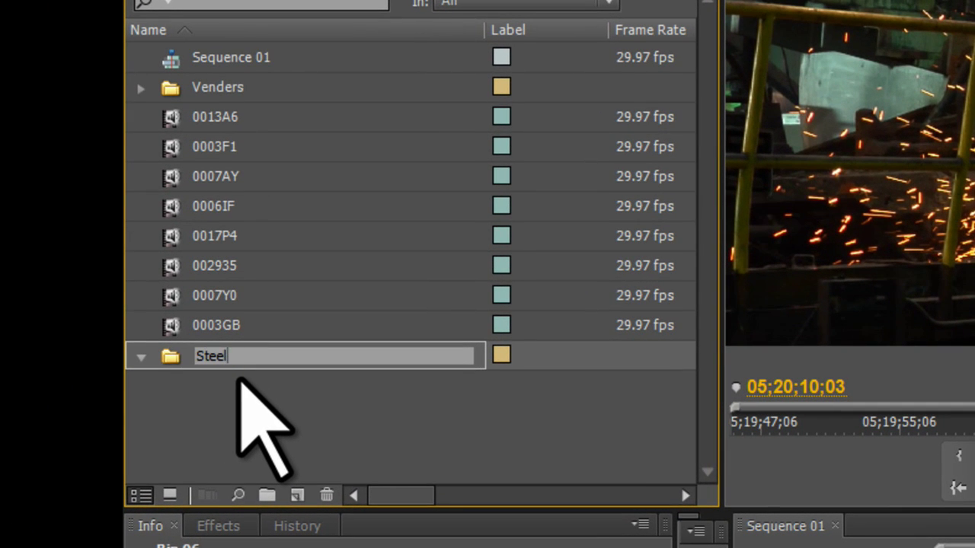
key(Return)
click(182, 120)
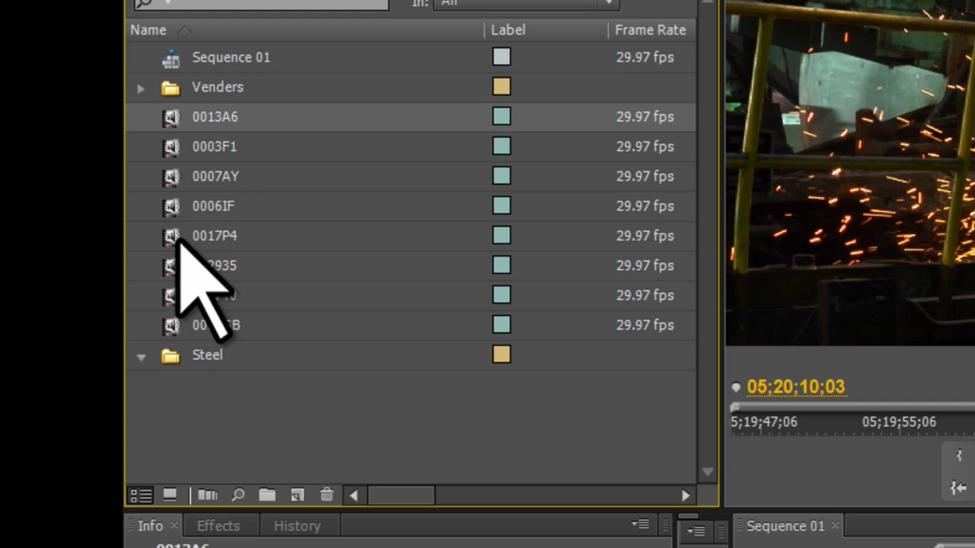
shift+click(171, 326)
drag(171, 326, 176, 364)
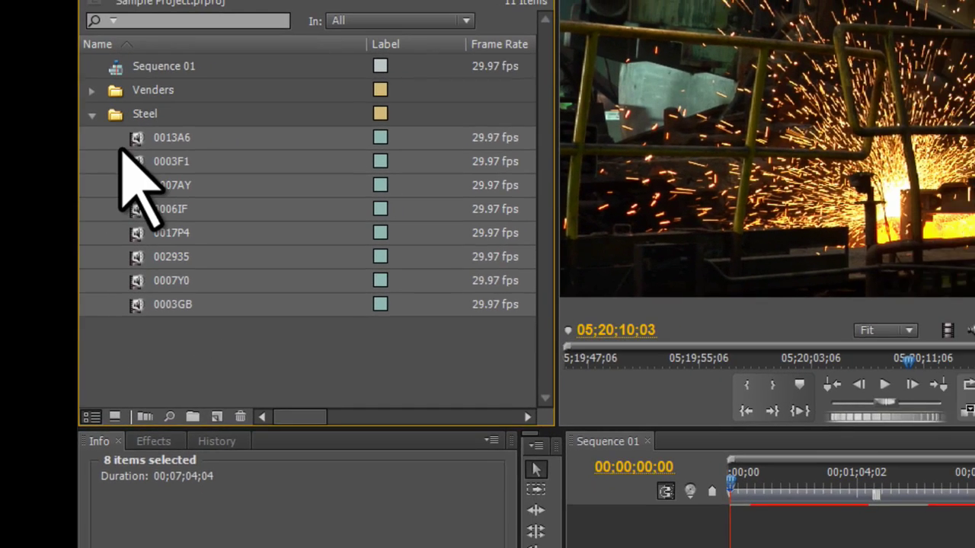
click(163, 120)
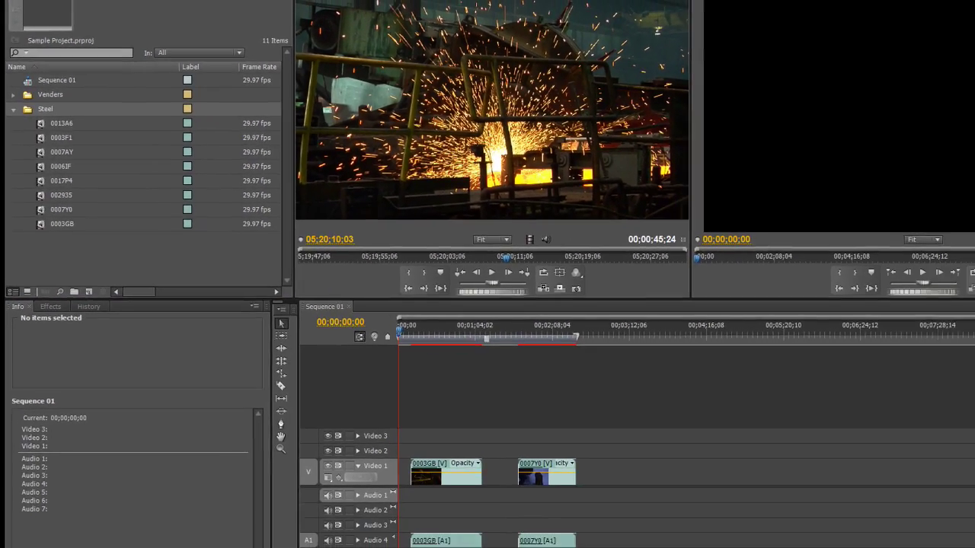
Open the Steel bin in its own floating window, and enlarge and reposition the window over the workspace
drag(1, 85, 689, 161)
drag(390, 153, 176, 11)
drag(764, 430, 951, 505)
drag(710, 16, 664, 44)
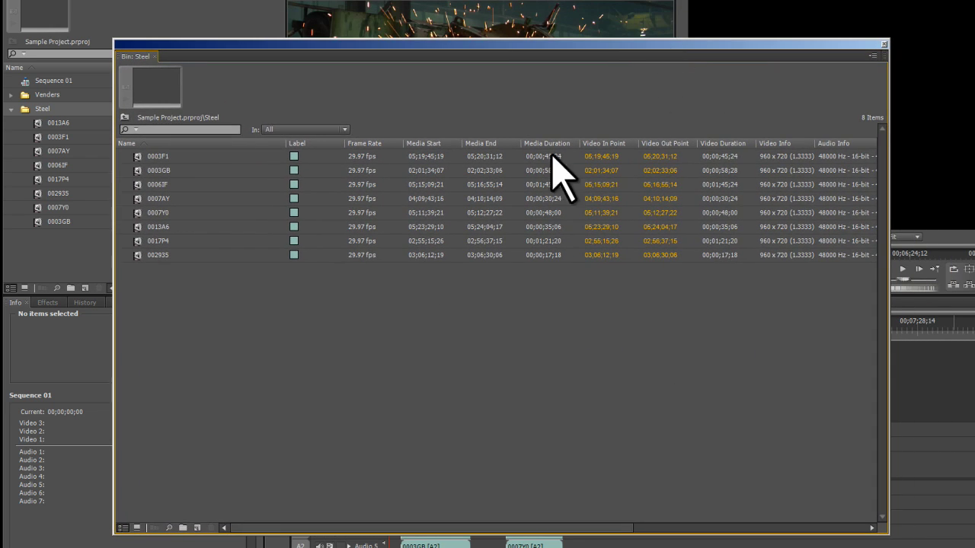
Choose a larger thumbnail size for the Steel bin's icon view, and return the bin to list view
click(137, 528)
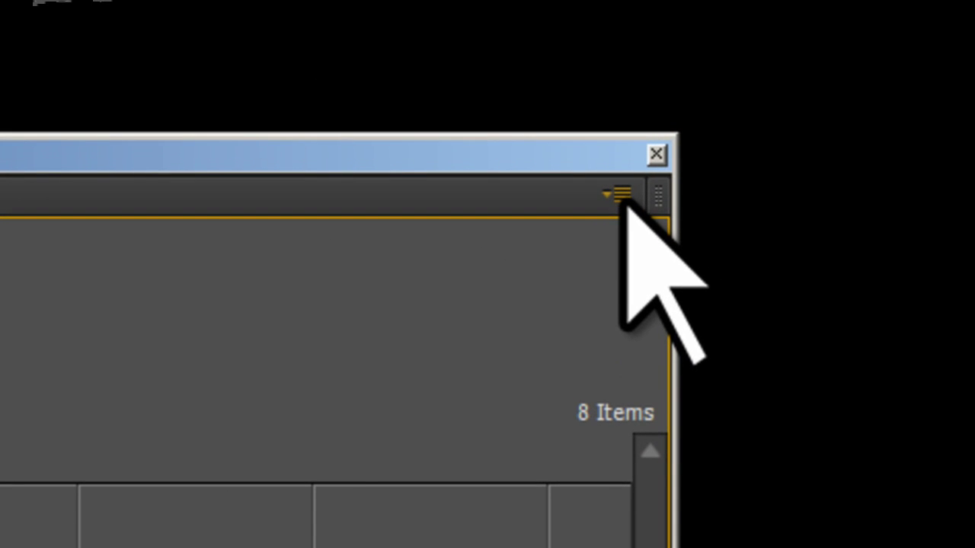
click(619, 196)
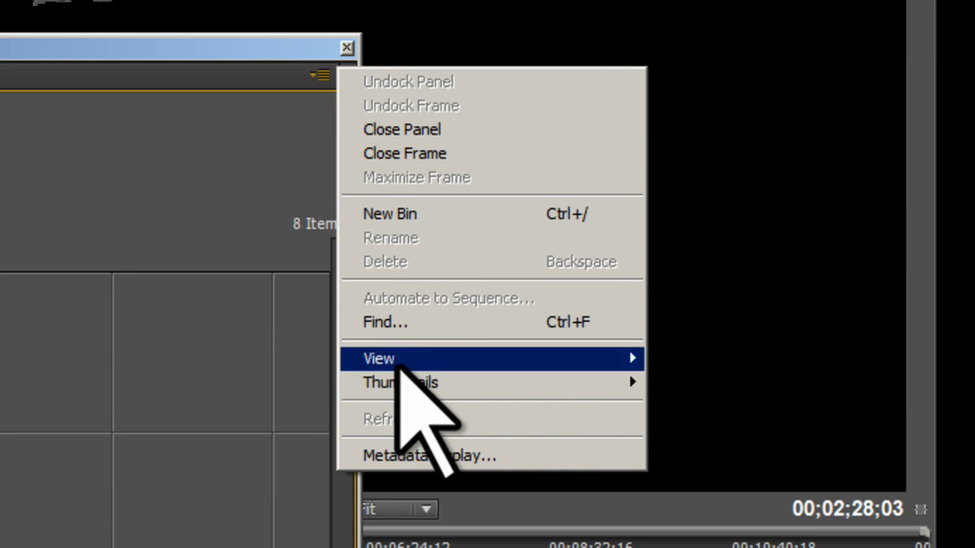
mouse_move(411, 384)
click(689, 466)
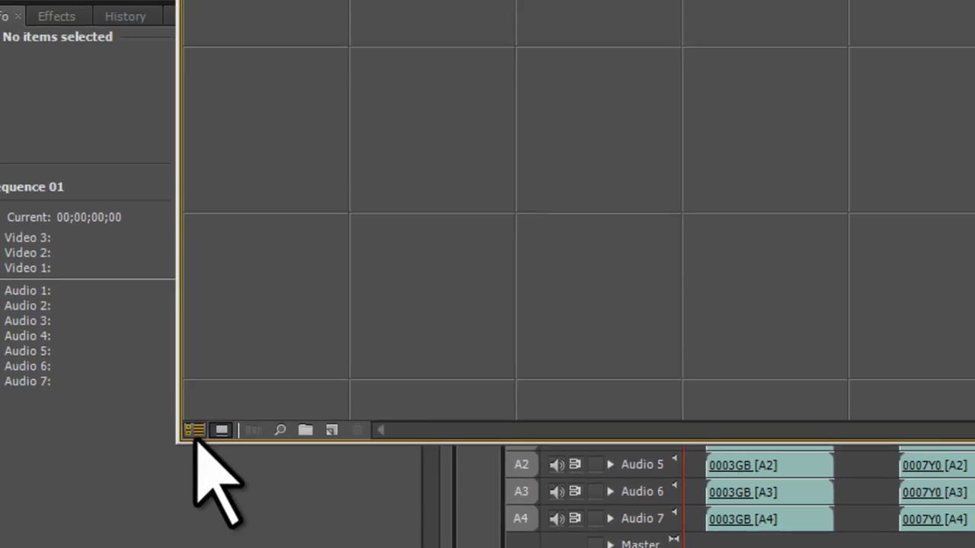
click(195, 431)
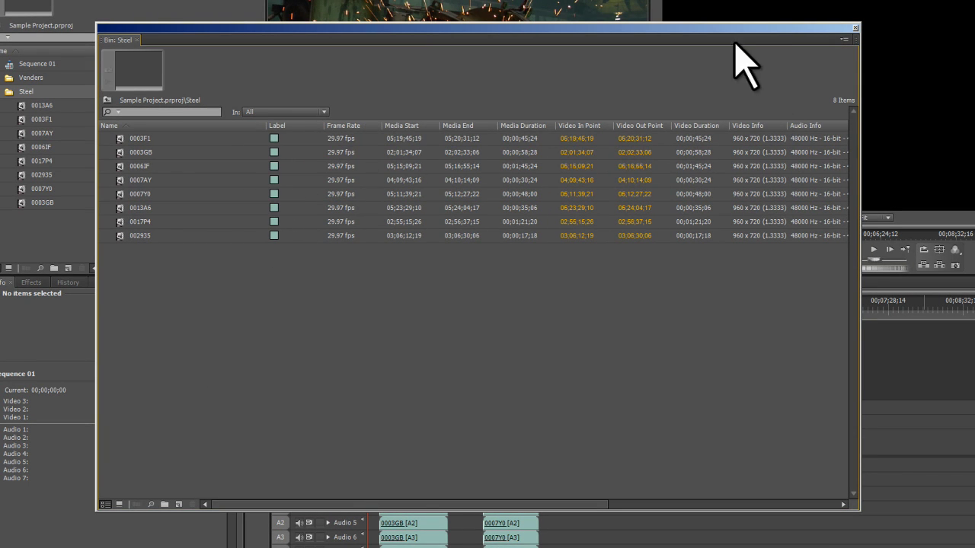
Review the Steel bin's metadata columns and the details of clips 0006IF and 0003GB
mouse_move(348, 502)
mouse_down()
mouse_move(612, 504)
mouse_move(342, 507)
mouse_up()
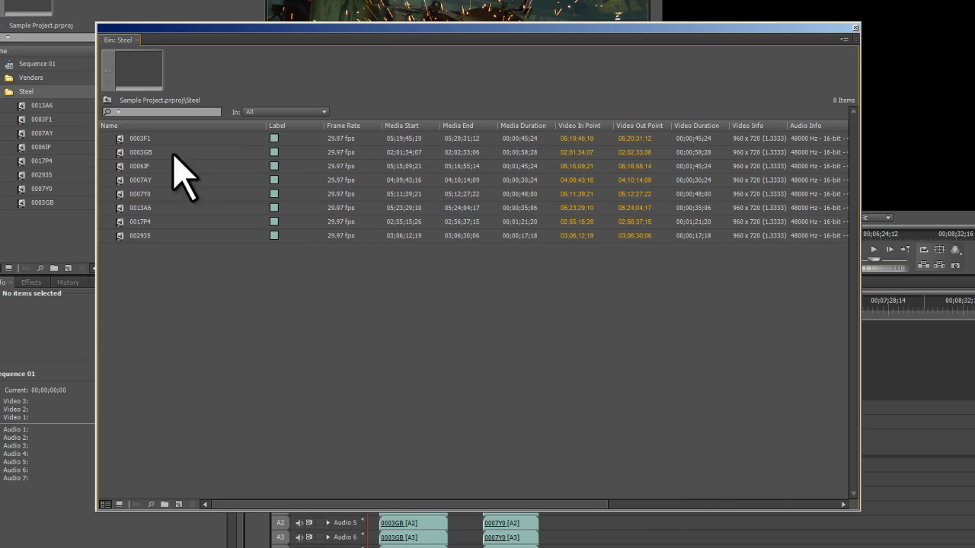
click(126, 165)
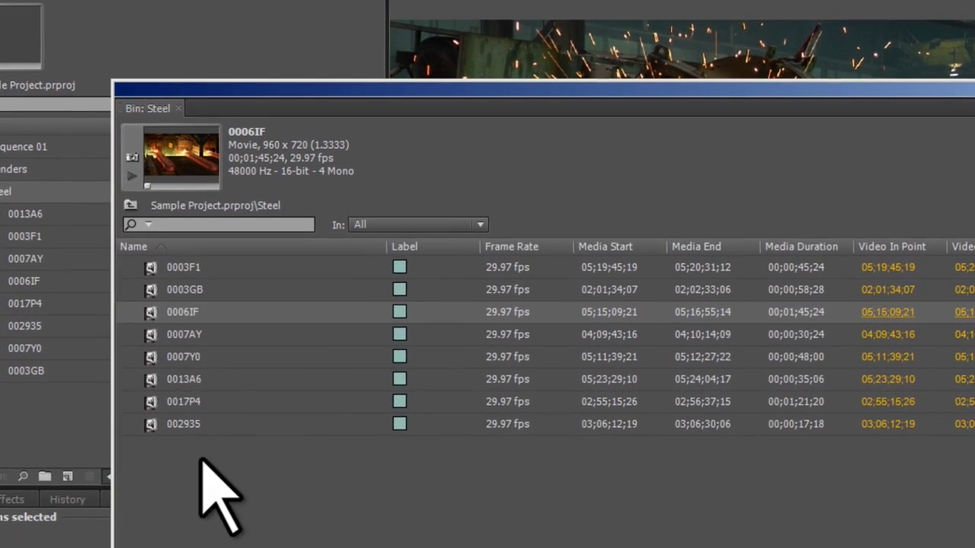
click(160, 296)
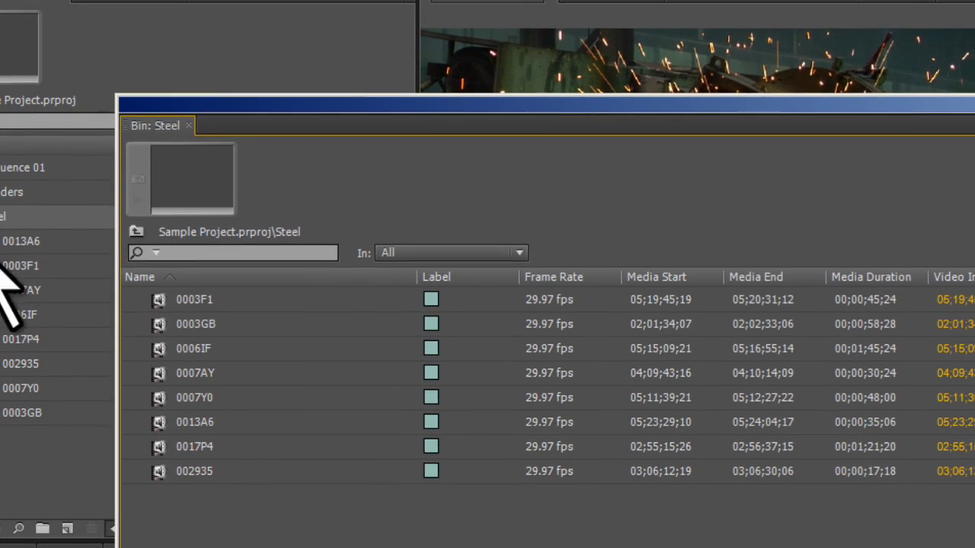
drag(160, 100, 173, 53)
click(169, 277)
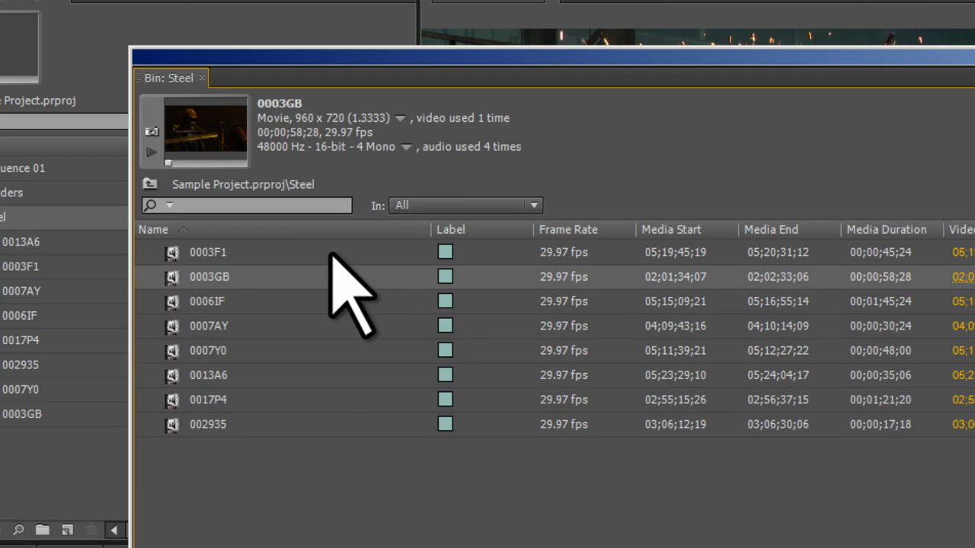
Open the Metadata Display settings for the Steel bin and expand the Premiere Pro Project Metadata properties
right_click(172, 79)
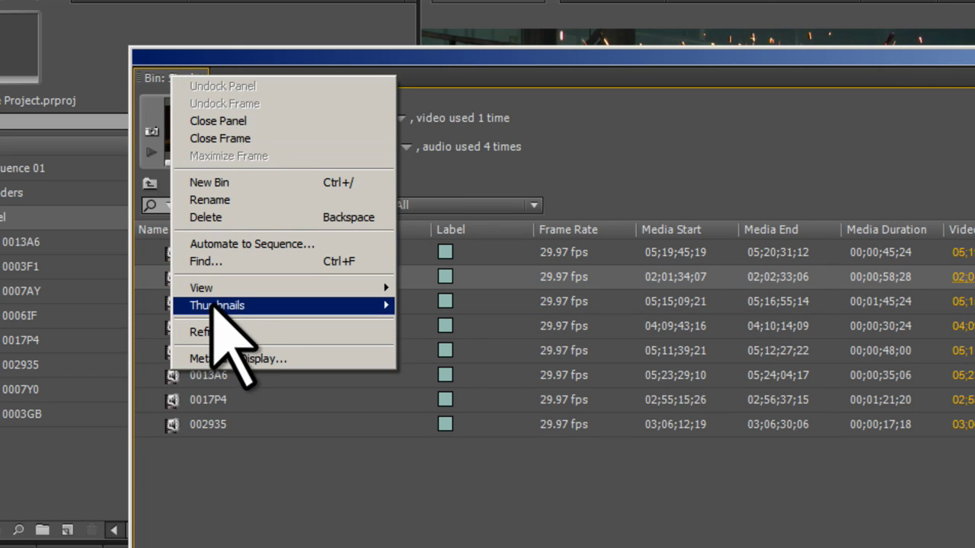
mouse_move(219, 314)
click(229, 358)
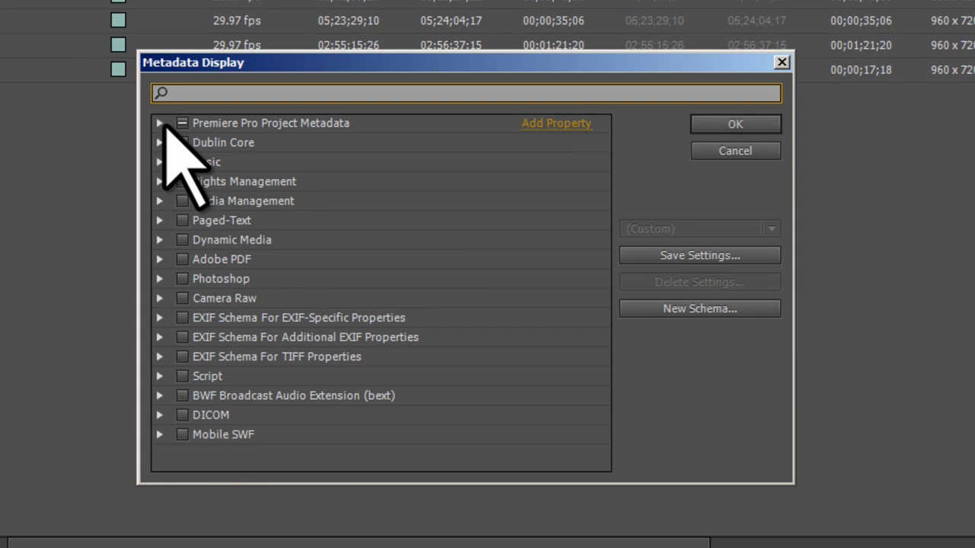
click(160, 123)
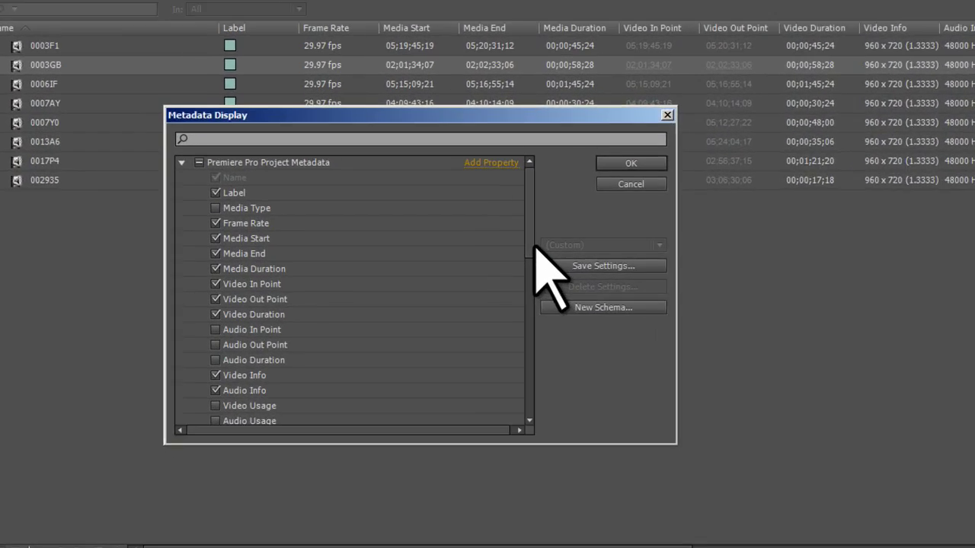
scroll(533, 251, down, 7)
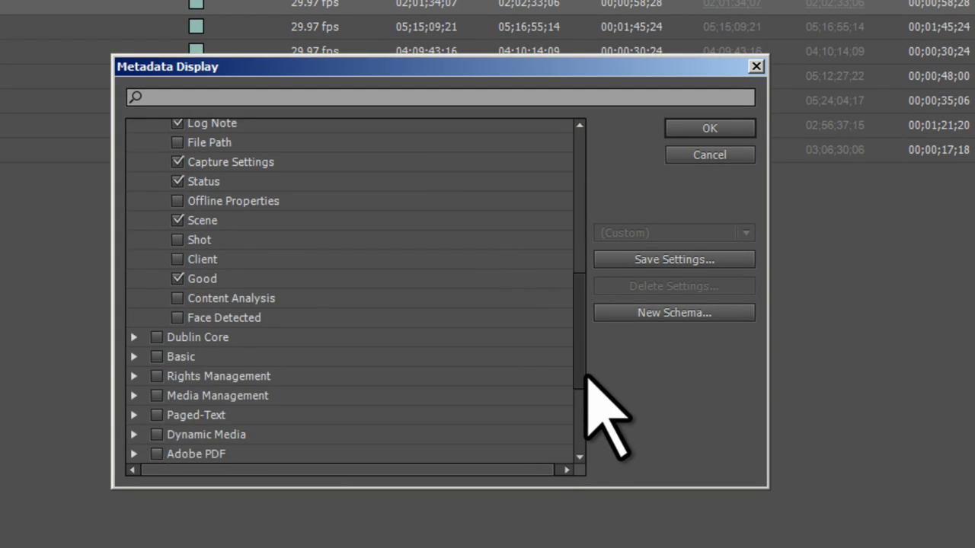
Turn off the Good, Scene, Status, Capture Settings and Log Note properties, and turn on Comment
scroll(544, 378, up, 2)
click(178, 354)
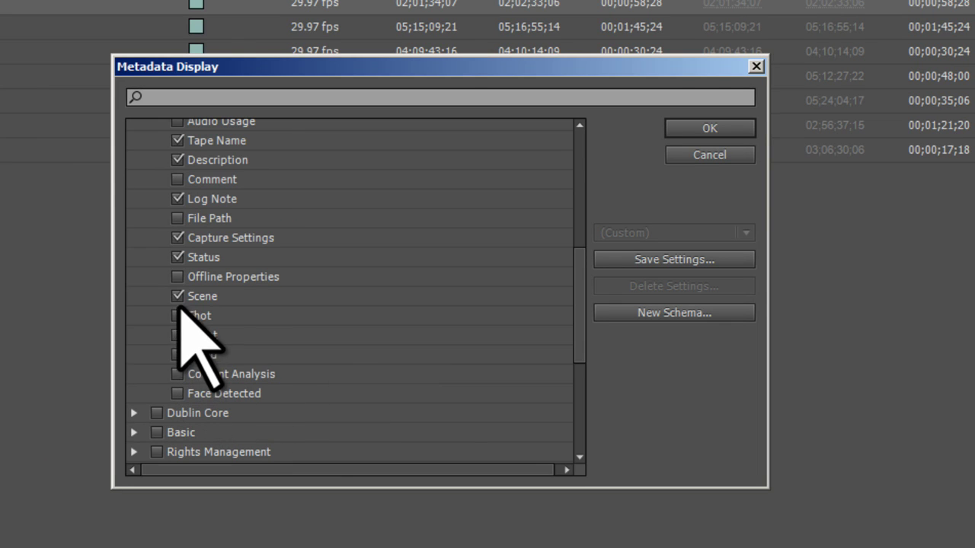
click(178, 258)
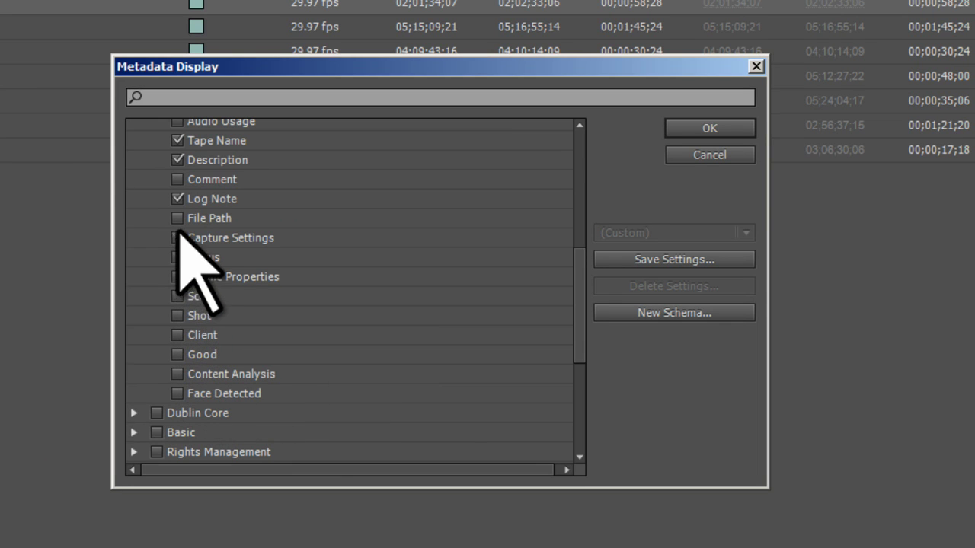
click(178, 180)
Turn off the Tape Name, Audio Info and Video Info properties in the metadata display
scroll(577, 272, up, 2)
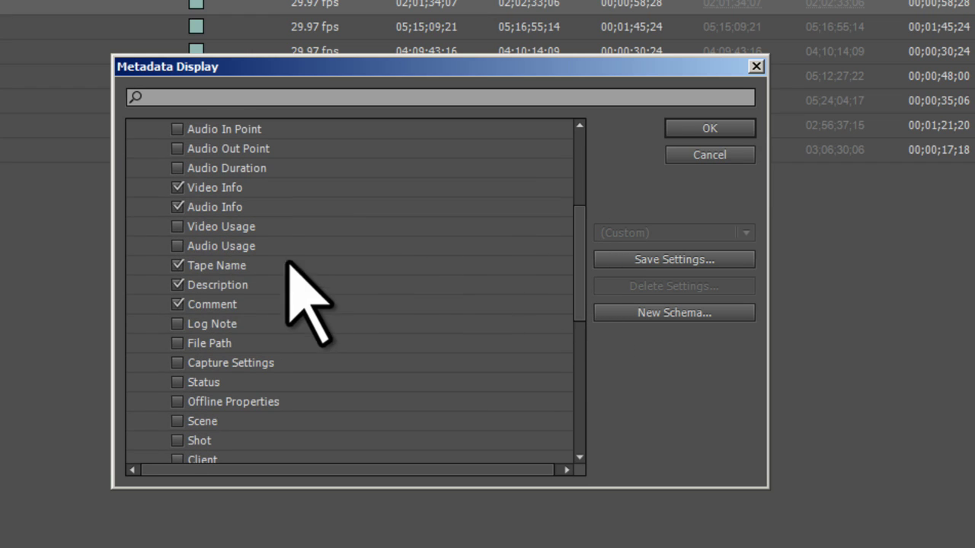
click(178, 207)
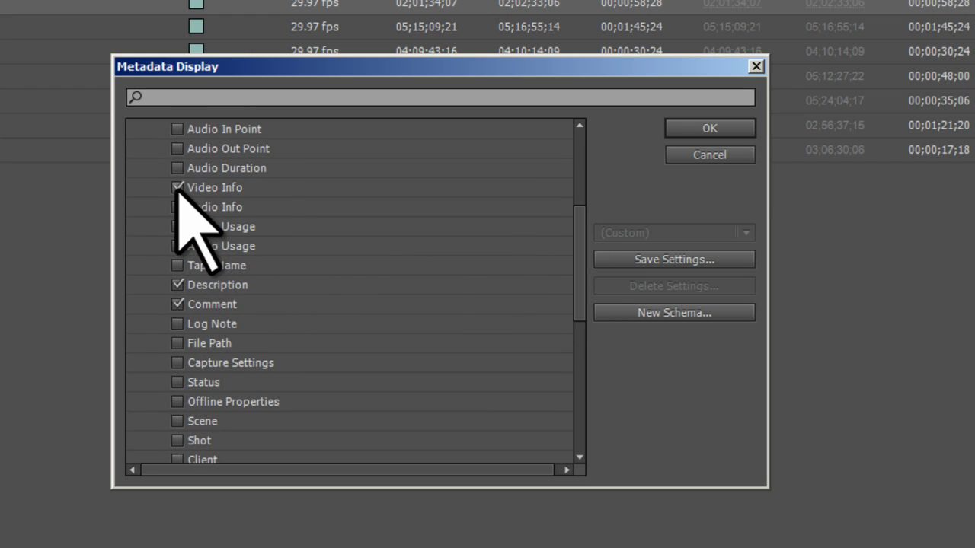
click(178, 188)
drag(579, 265, 577, 189)
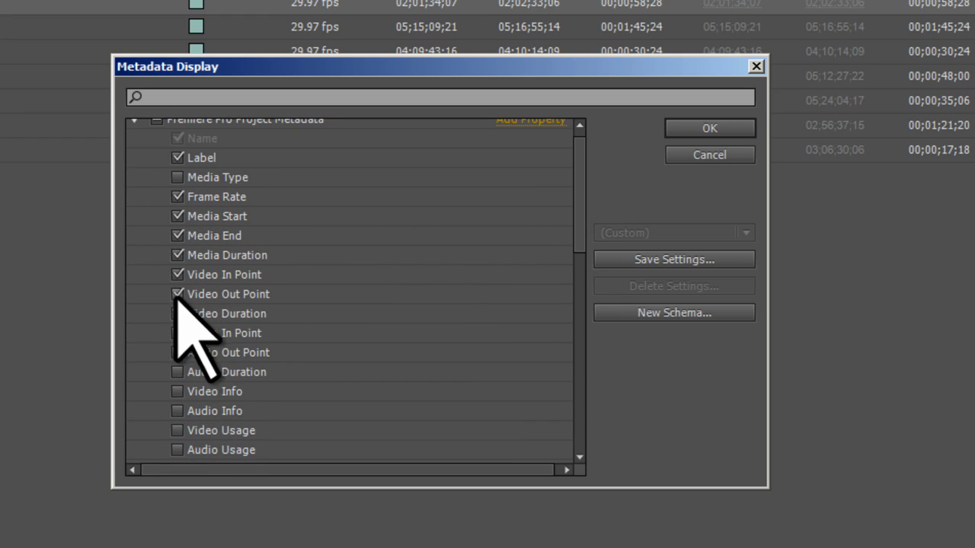
Turn off Media End, Media Start and Frame Rate, turn on Video Usage, and apply the metadata display settings
click(177, 236)
click(177, 217)
click(177, 197)
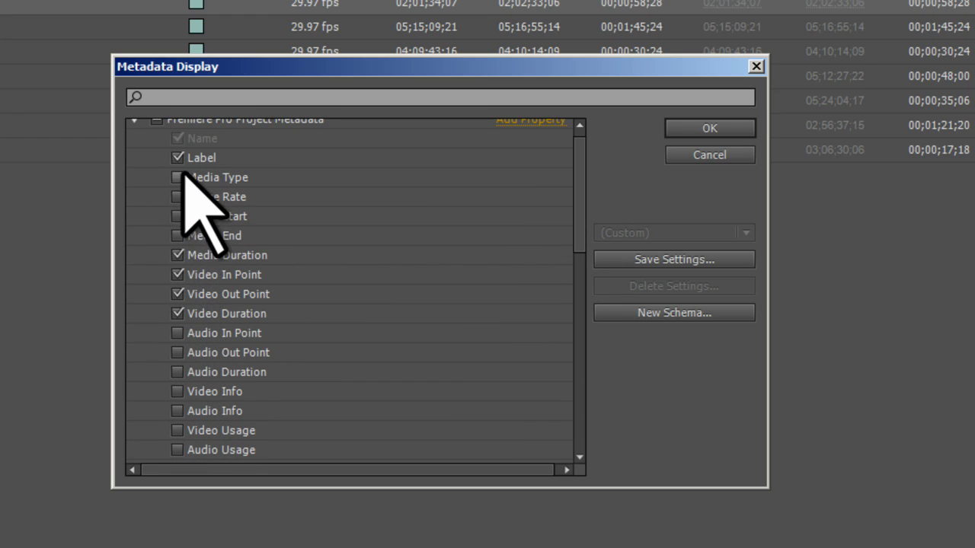
drag(577, 206, 587, 218)
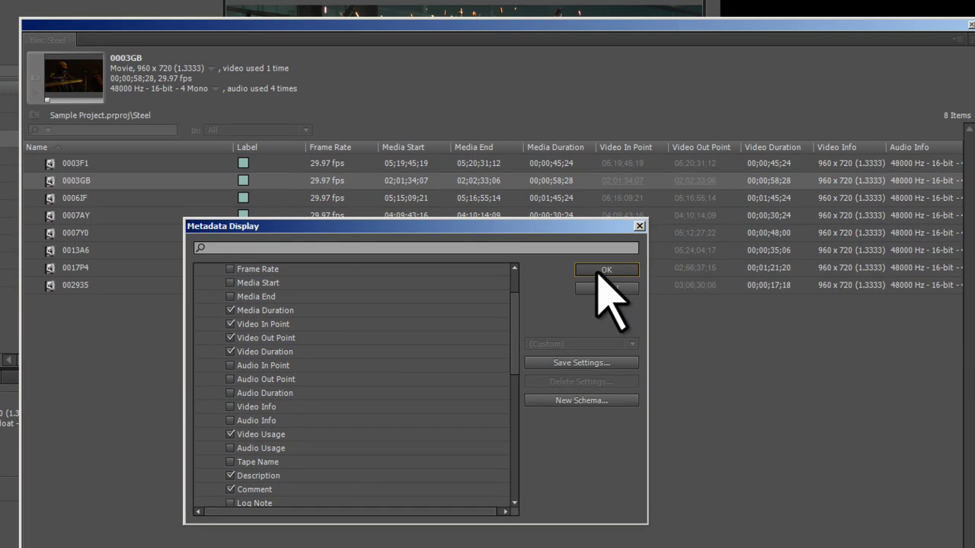
click(598, 269)
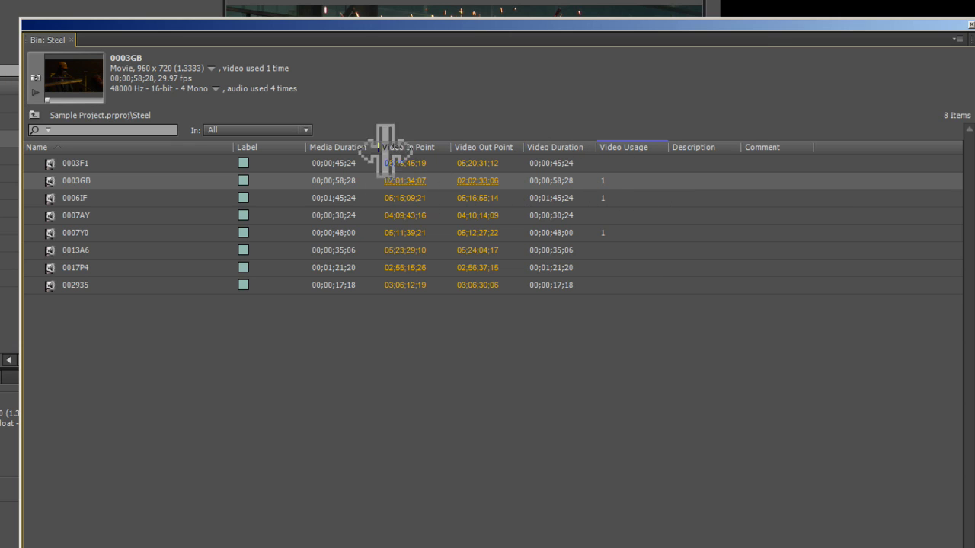
Arrange the Video Usage and Description columns directly after Name, narrowing the Name and Video Usage columns
drag(233, 152, 131, 152)
drag(204, 147, 172, 147)
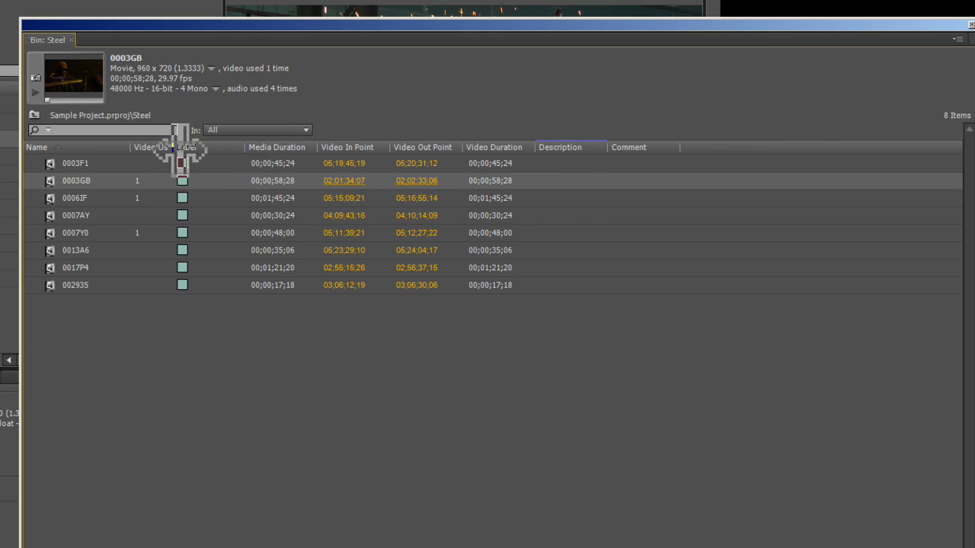
drag(181, 151, 182, 151)
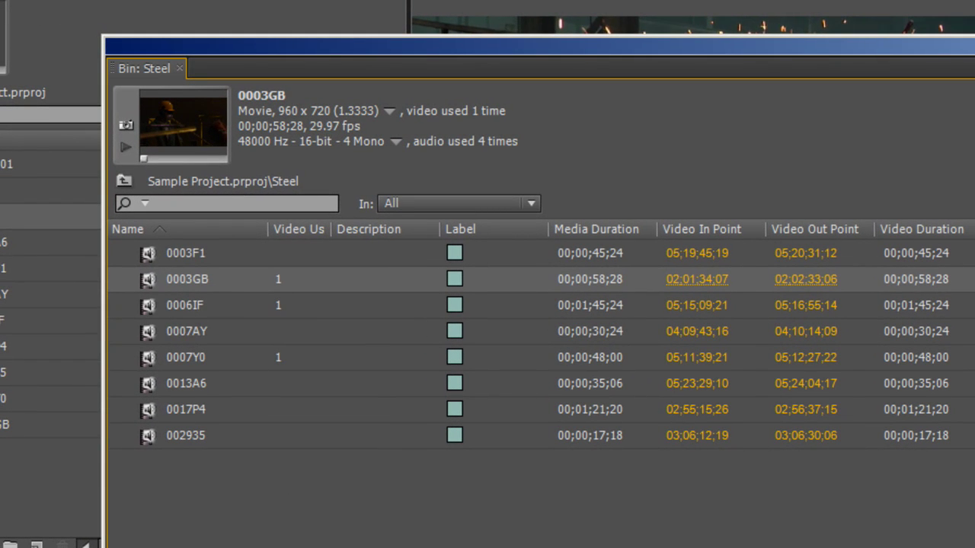
Add clip 0003GB to the sequence two more times to check its usage in the Steel bin
click(152, 279)
click(307, 499)
click(190, 283)
click(149, 283)
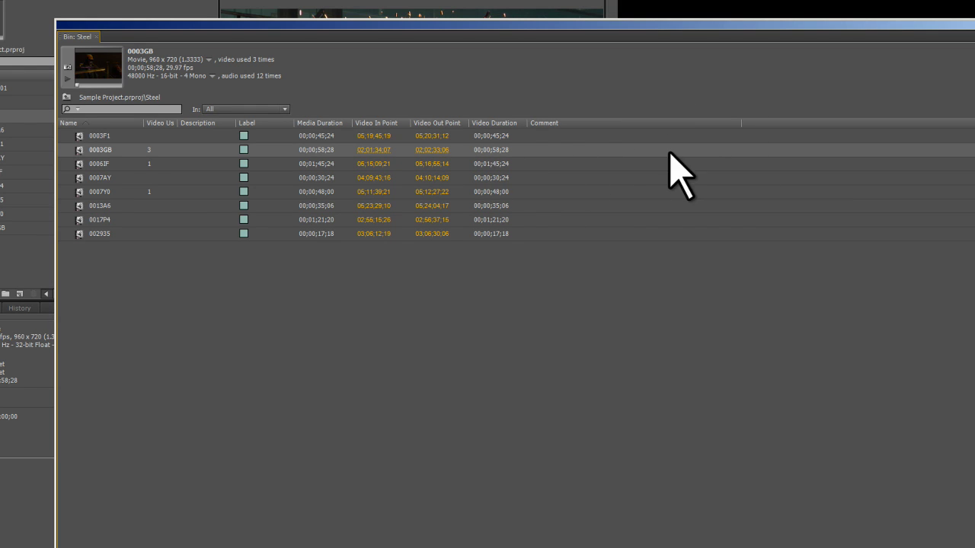
Shrink the floating Steel bin window, move it out of the way, and save the project
click(171, 511)
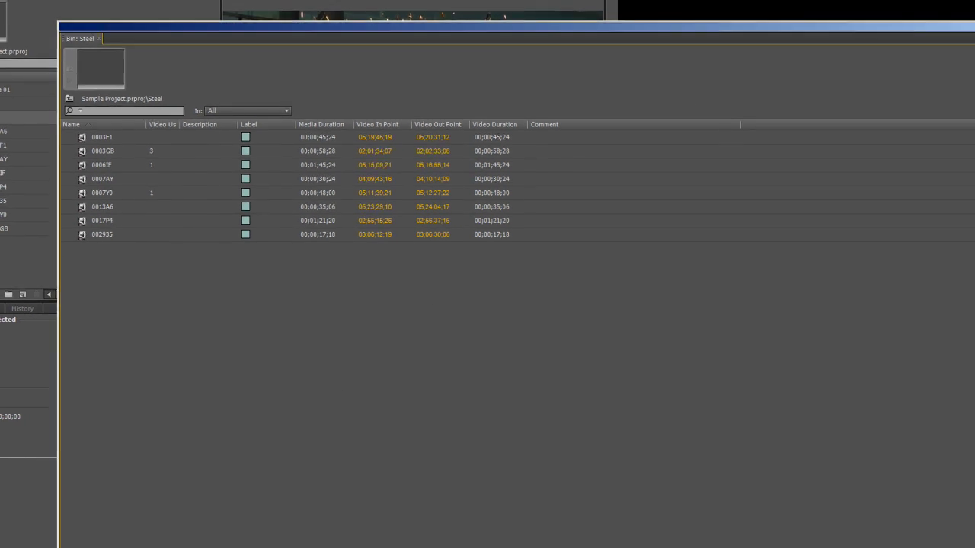
drag(907, 529, 681, 378)
drag(580, 41, 0, 38)
key(ctrl+s)
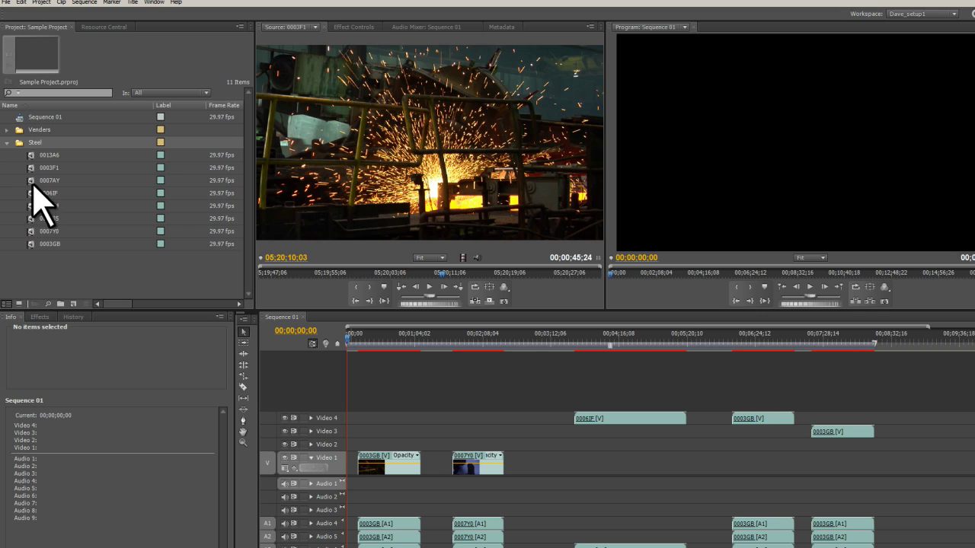
Examine the HDV presets for a new sequence, comparing 1080p25, 1080i30 (60i), 1080i25 (50i) and 720p24, without creating one
click(73, 303)
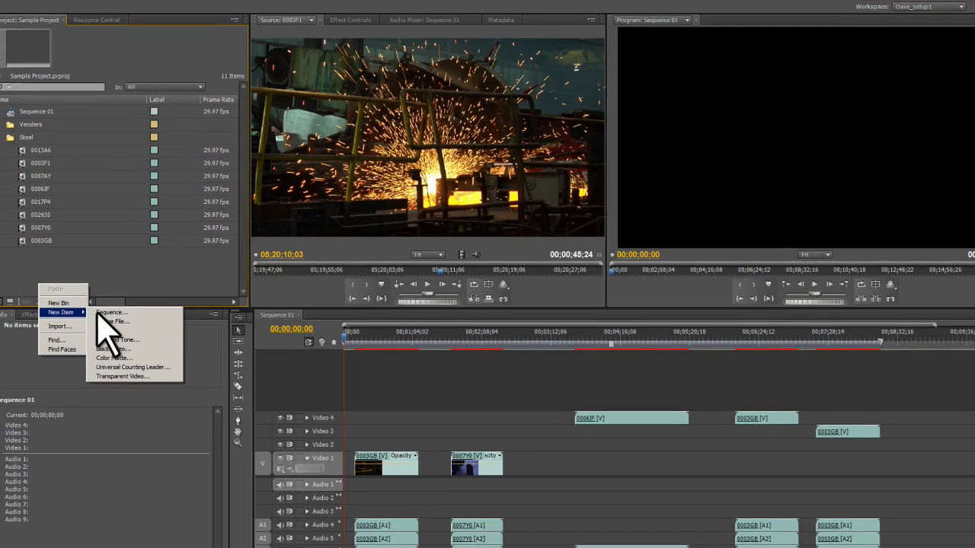
click(95, 314)
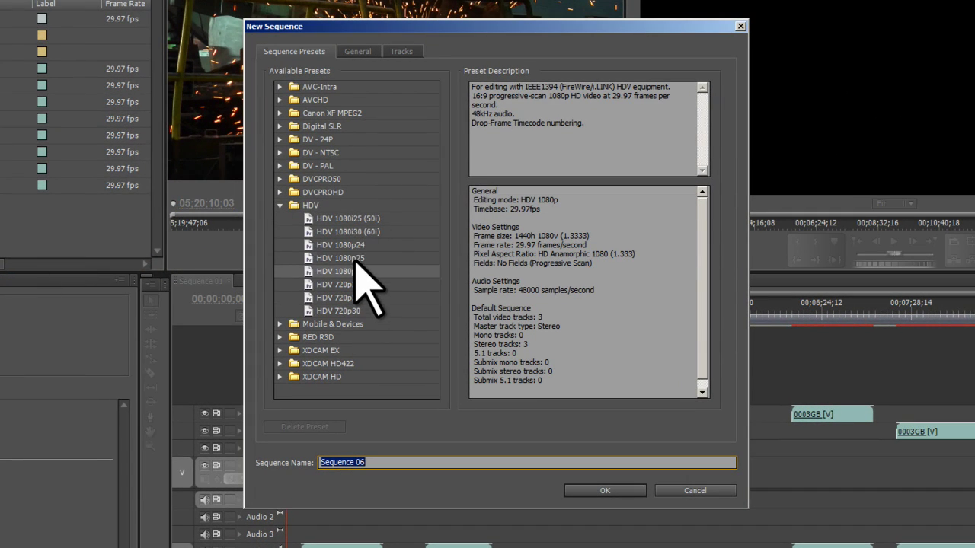
click(356, 261)
click(358, 232)
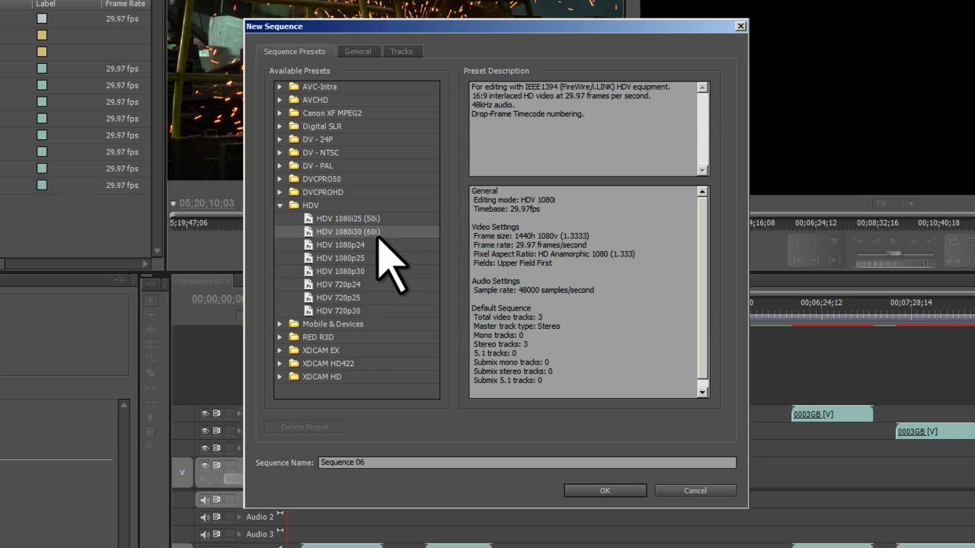
click(362, 220)
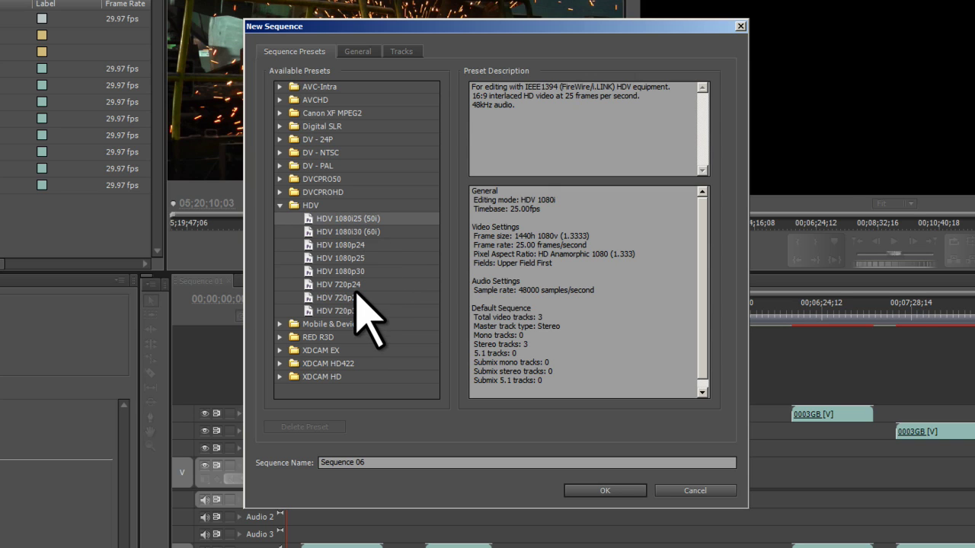
click(355, 286)
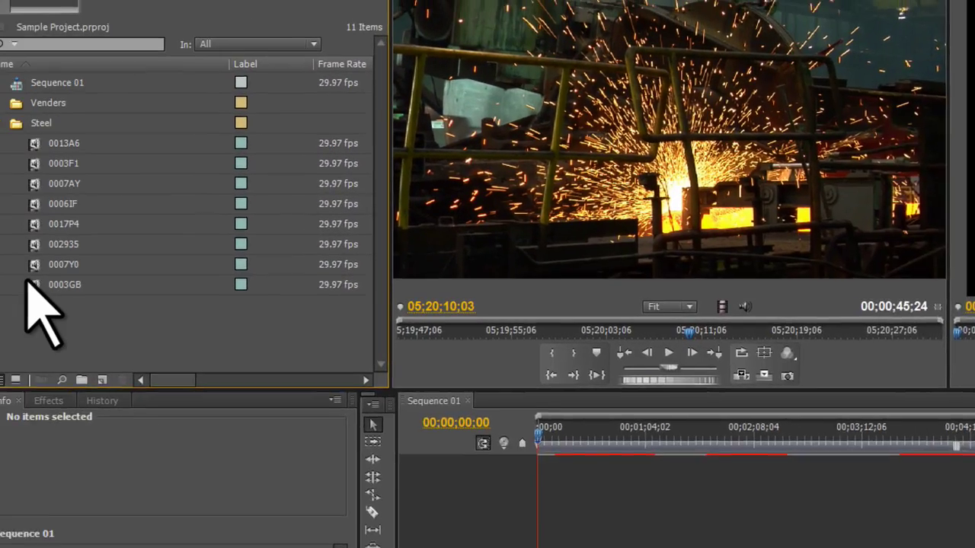
Move clip 0003GB out of the Steel bin and create a new sequence directly from it so the settings match
drag(30, 284, 105, 394)
drag(226, 461, 215, 412)
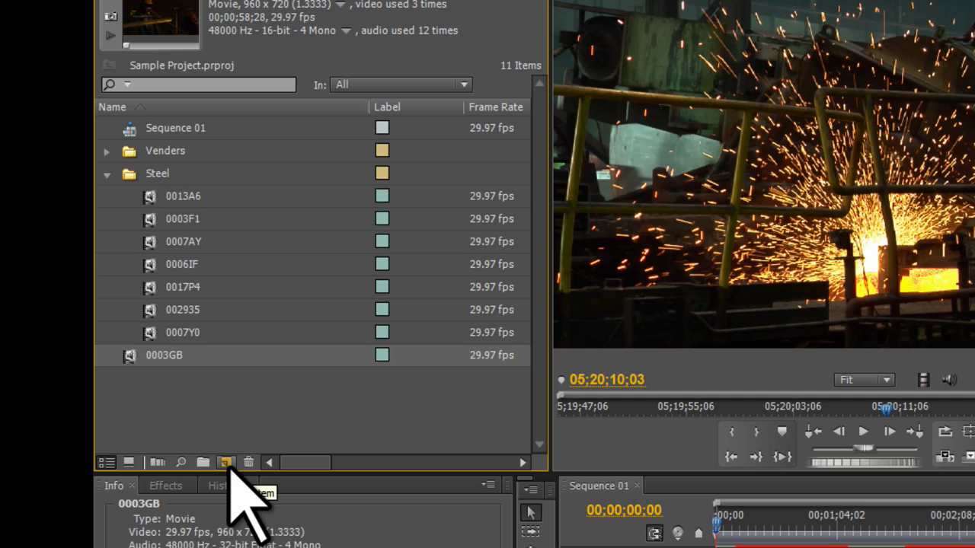
drag(156, 355, 226, 462)
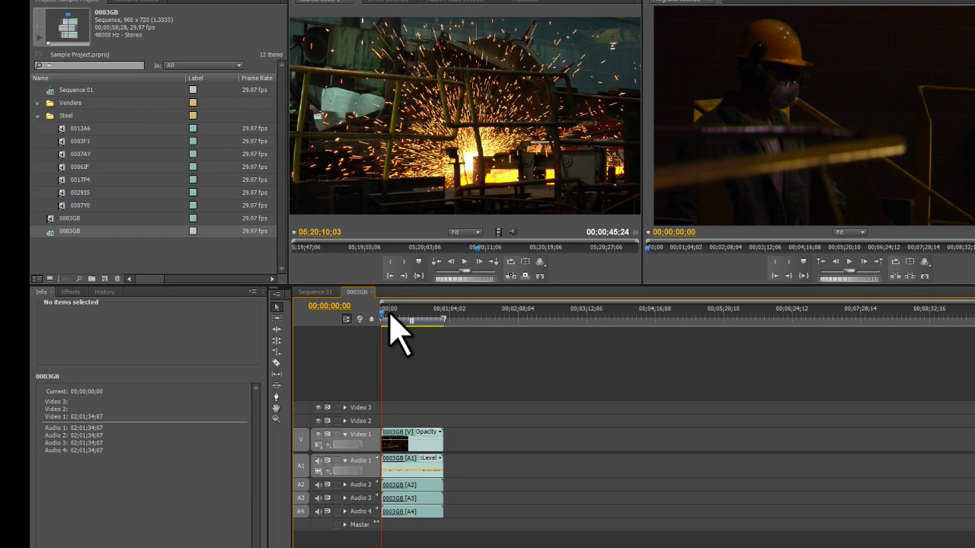
Play the opening of the 0003GB sequence and bring the playhead back near its start
key(space)
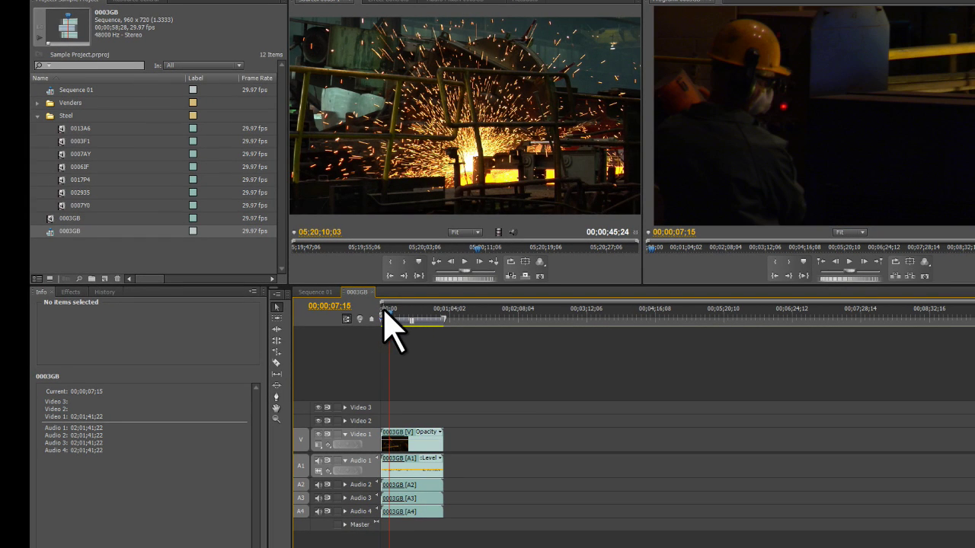
click(383, 309)
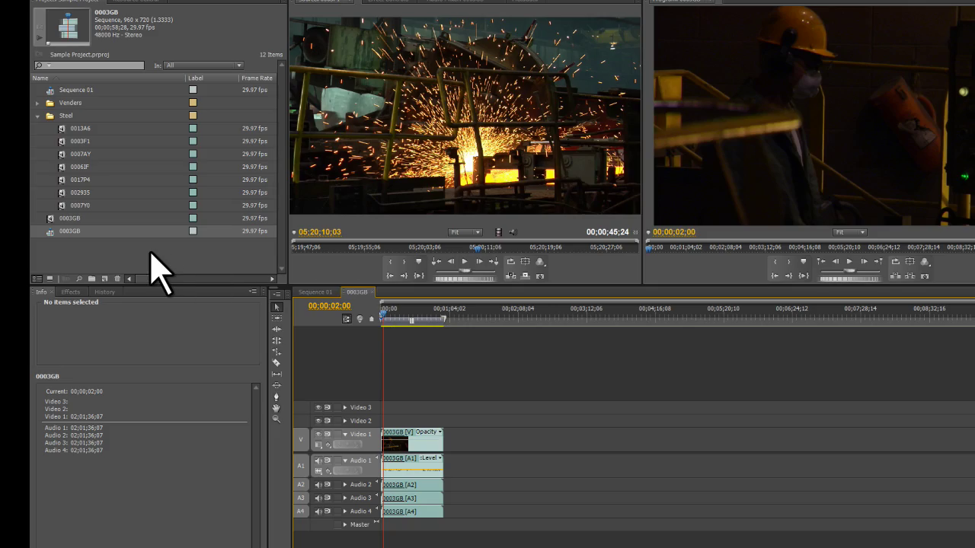